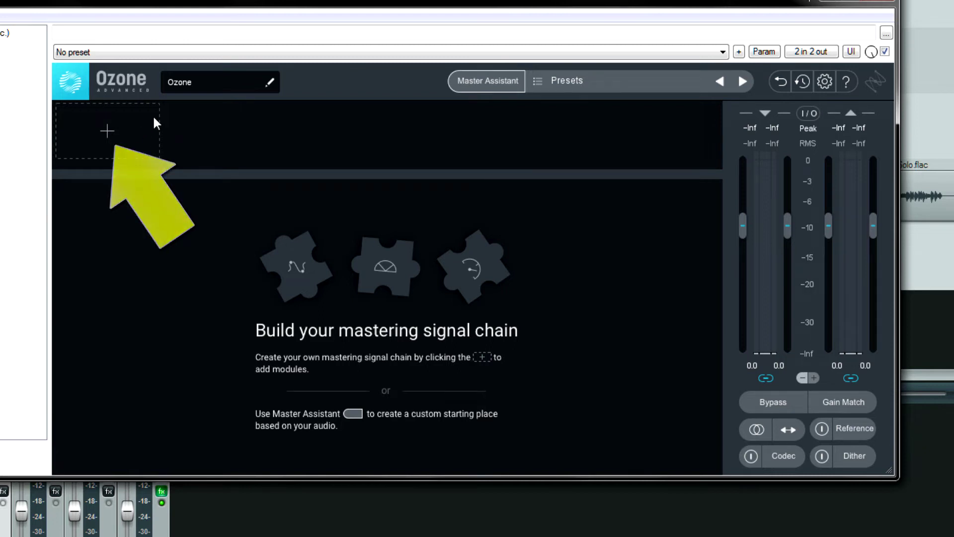
Add Equalizer 1, then Vintage Comp after it, and select Equalizer 1 to show its curve.
{"action": "left_click", "coordinate": [132, 145]}
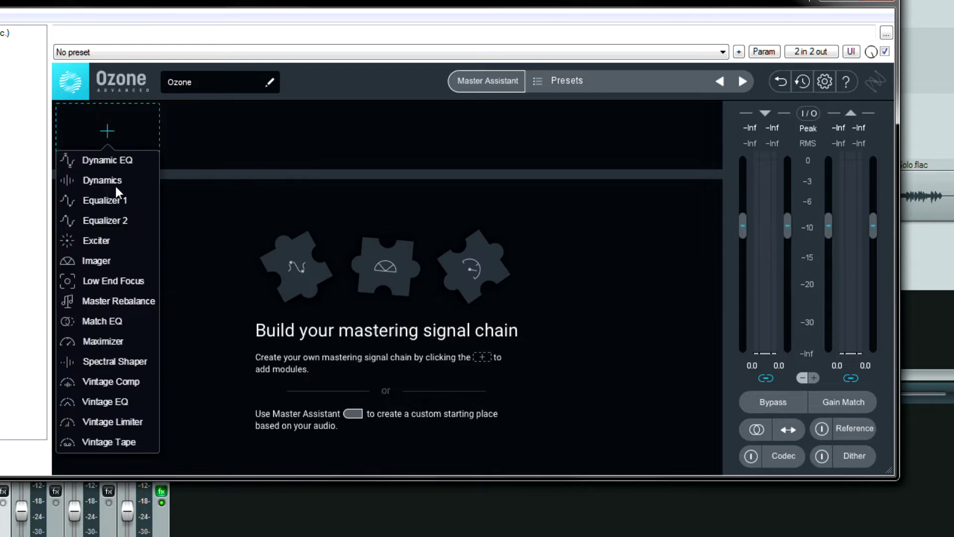
{"action": "left_click", "coordinate": [118, 202]}
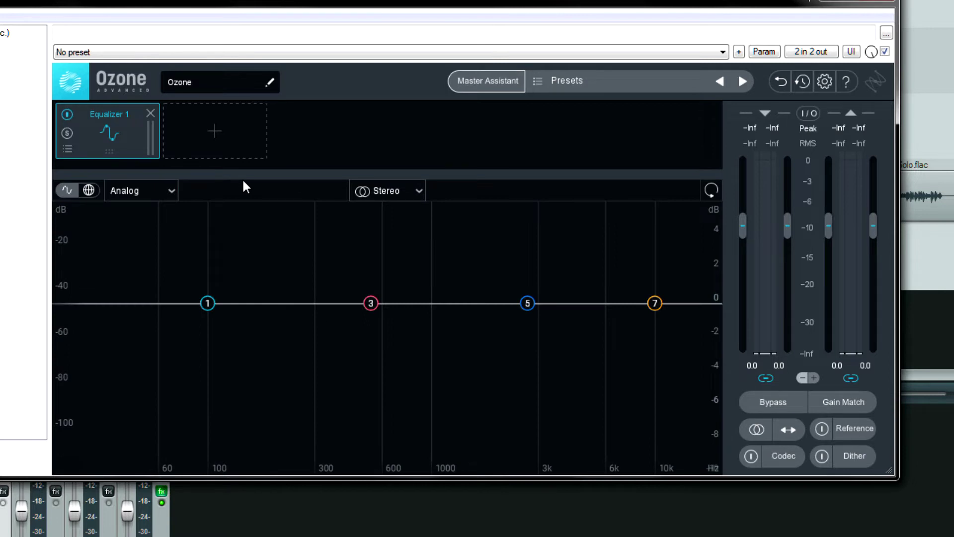
{"action": "left_click", "coordinate": [215, 131]}
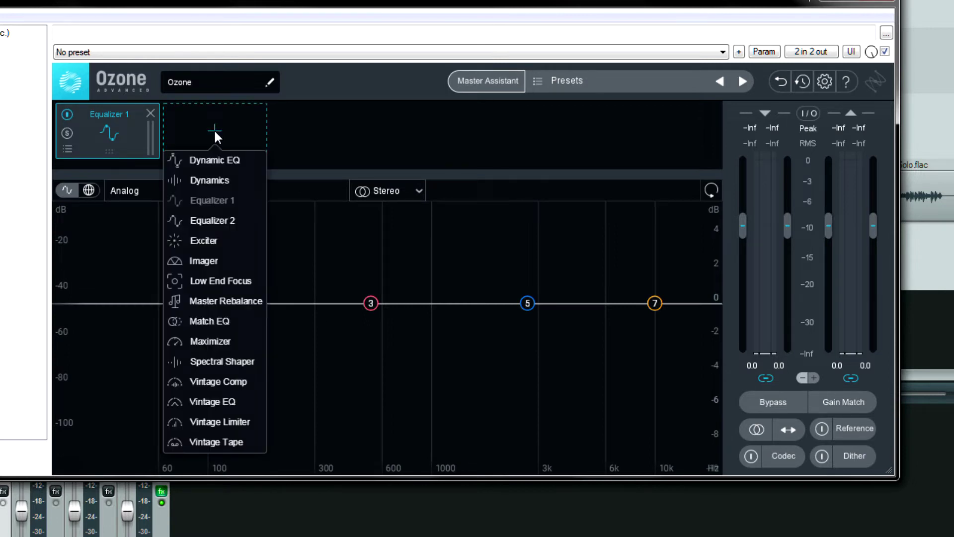
{"action": "left_click", "coordinate": [219, 381]}
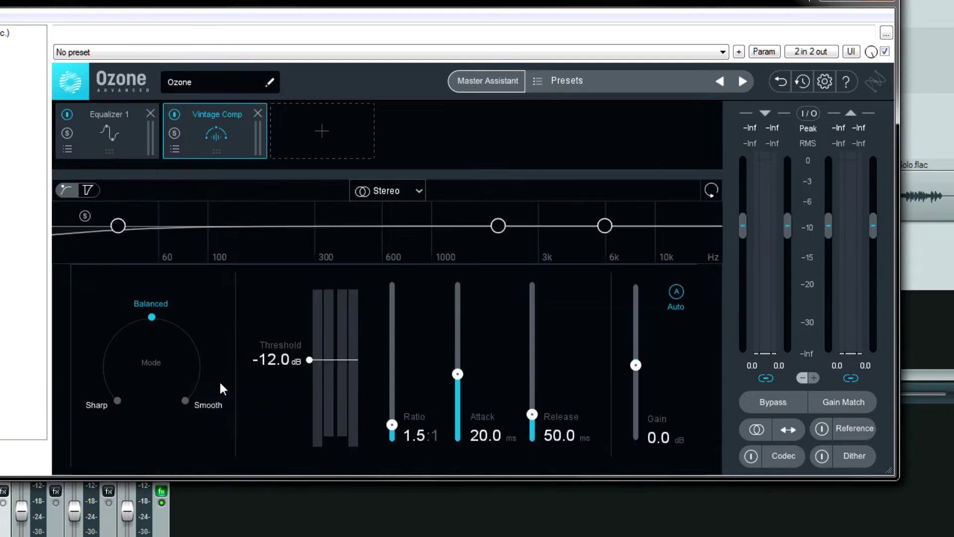
{"action": "left_click", "coordinate": [115, 146]}
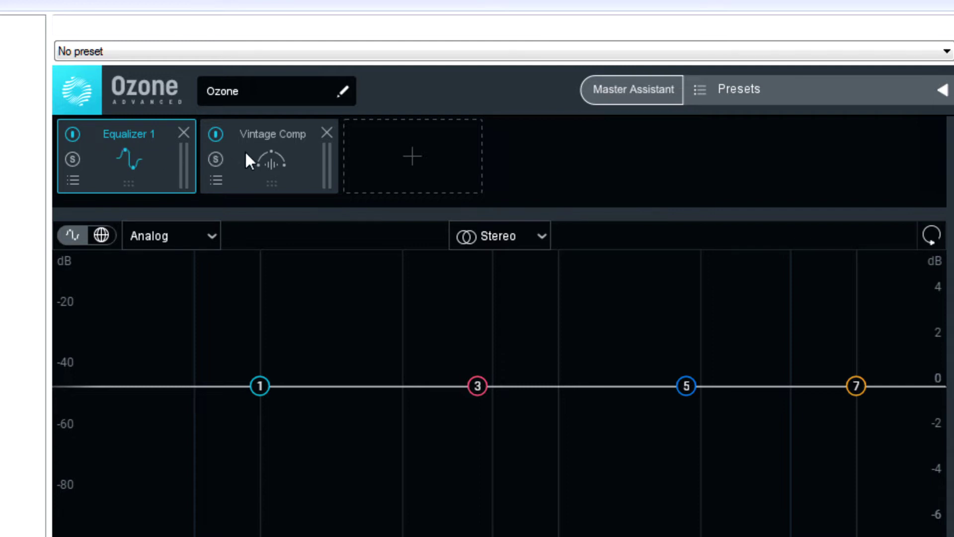
Solo Equalizer 1, then bypass it and turn its processing back on.
{"action": "left_click", "coordinate": [72, 159]}
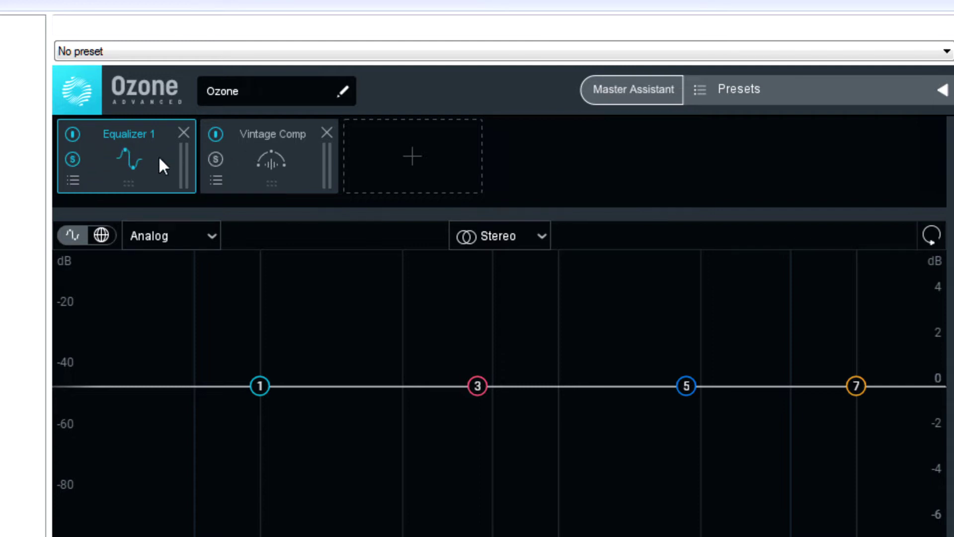
{"action": "left_click", "coordinate": [72, 134]}
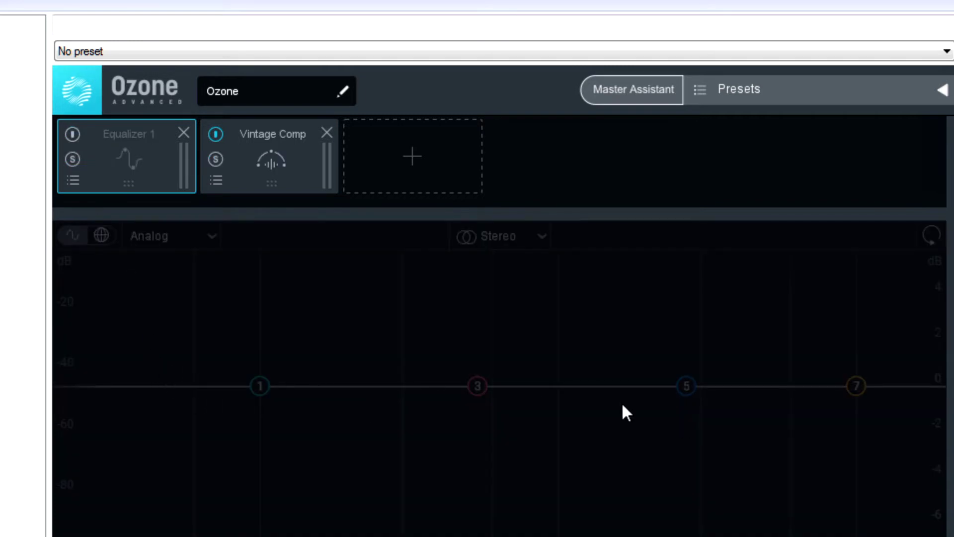
{"action": "left_click", "coordinate": [72, 134]}
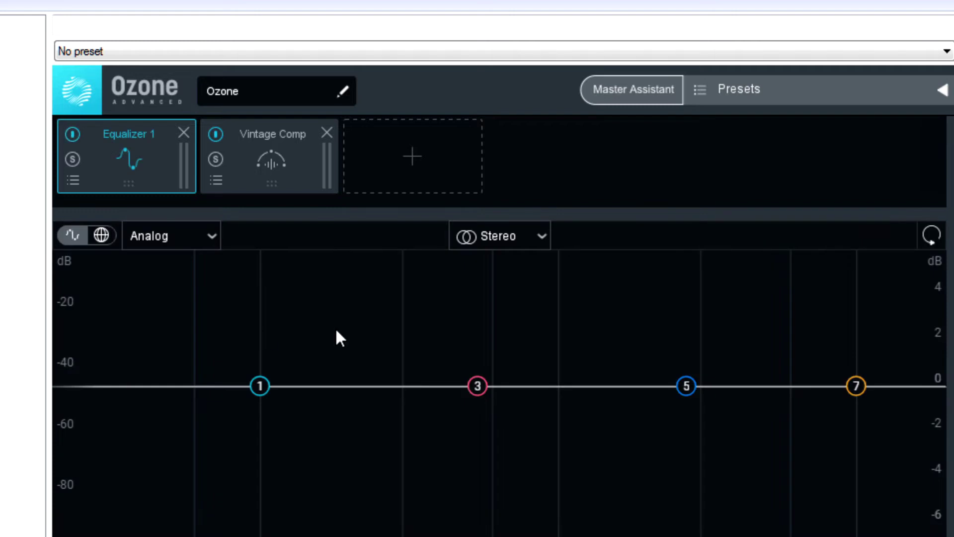
Pull band 3 down into a deep bell cut, bypass the equalizer, and open its Preset Manager.
{"action": "left_click_drag", "start_coordinate": [476, 387], "coordinate": [469, 534]}
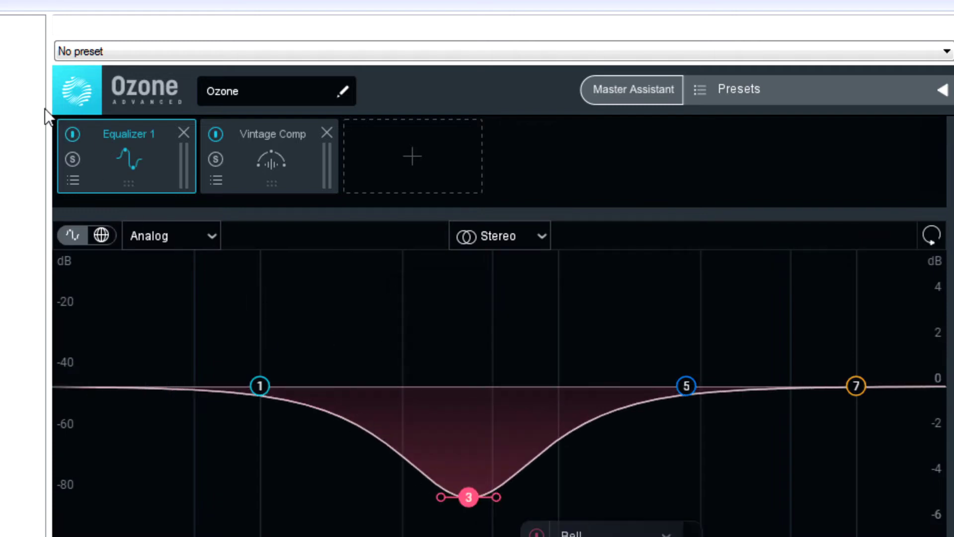
{"action": "left_click", "coordinate": [72, 134]}
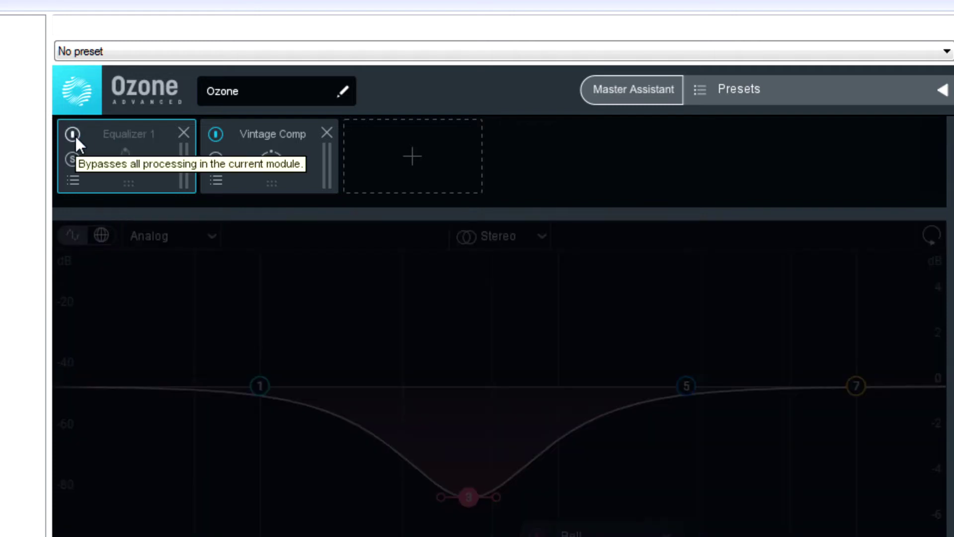
{"action": "left_click", "coordinate": [72, 181]}
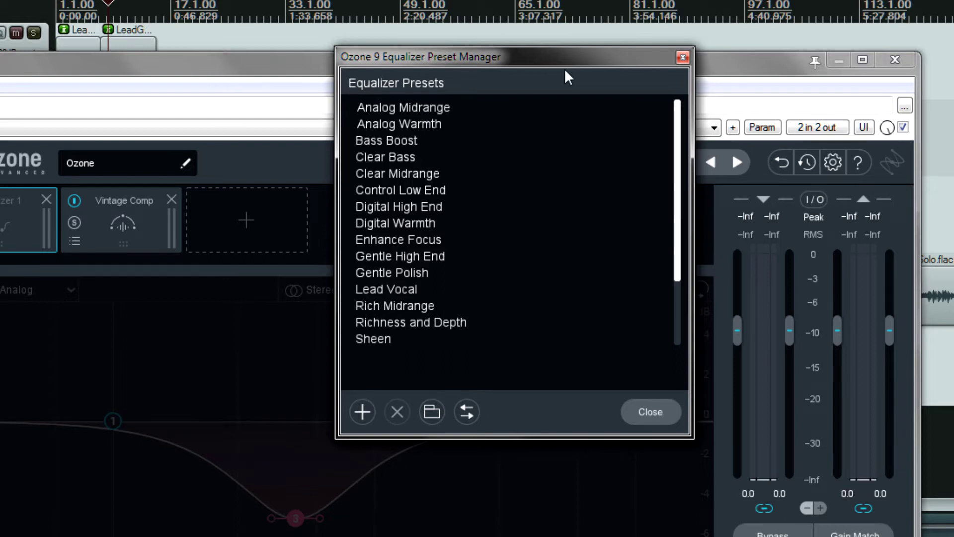
{"action": "left_click", "coordinate": [682, 57]}
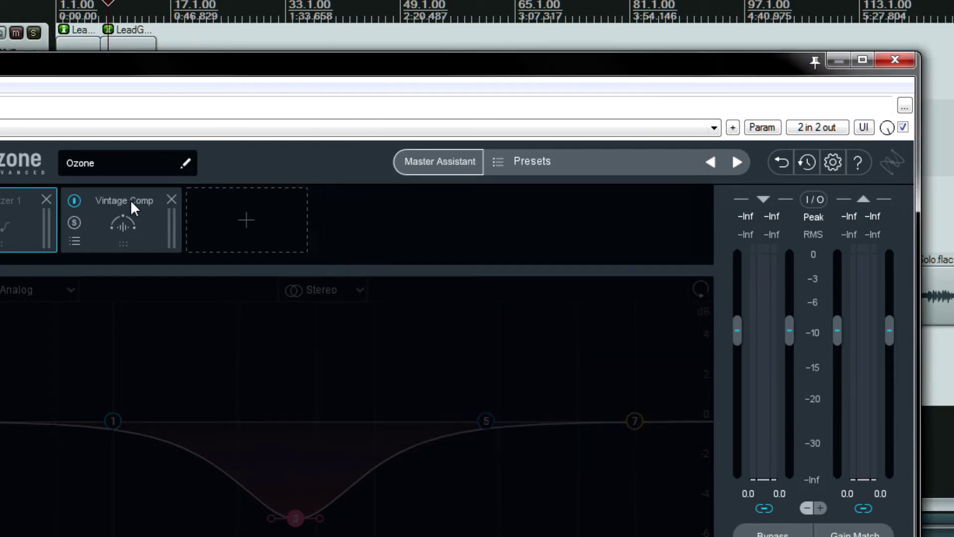
{"action": "left_click", "coordinate": [76, 242]}
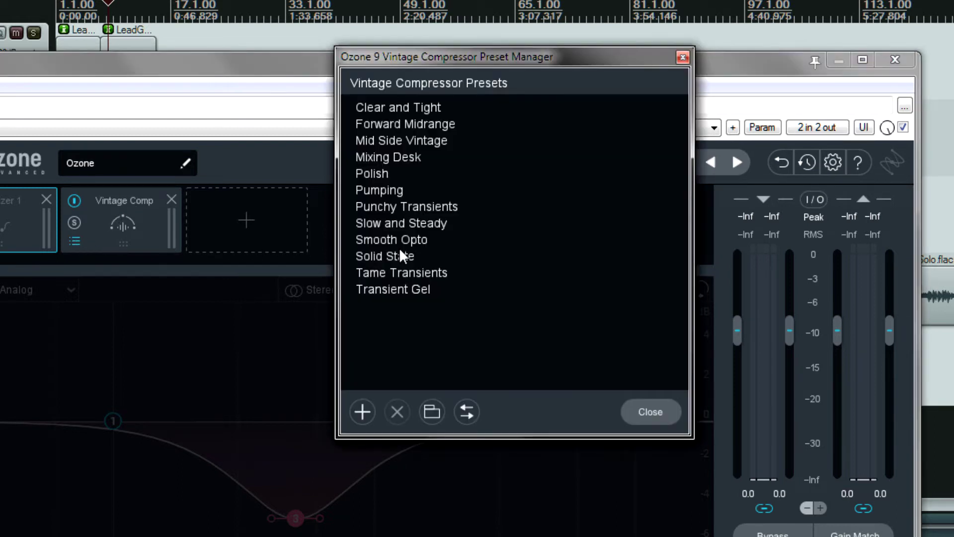
{"action": "left_click", "coordinate": [682, 58]}
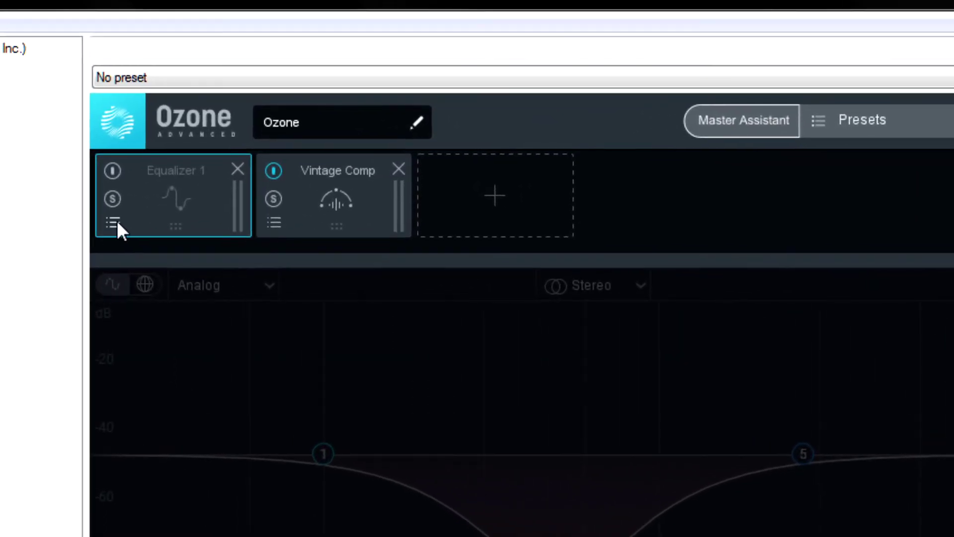
Re-enable Equalizer 1, delete it from the chain, and undo the removal.
{"action": "left_click", "coordinate": [112, 170]}
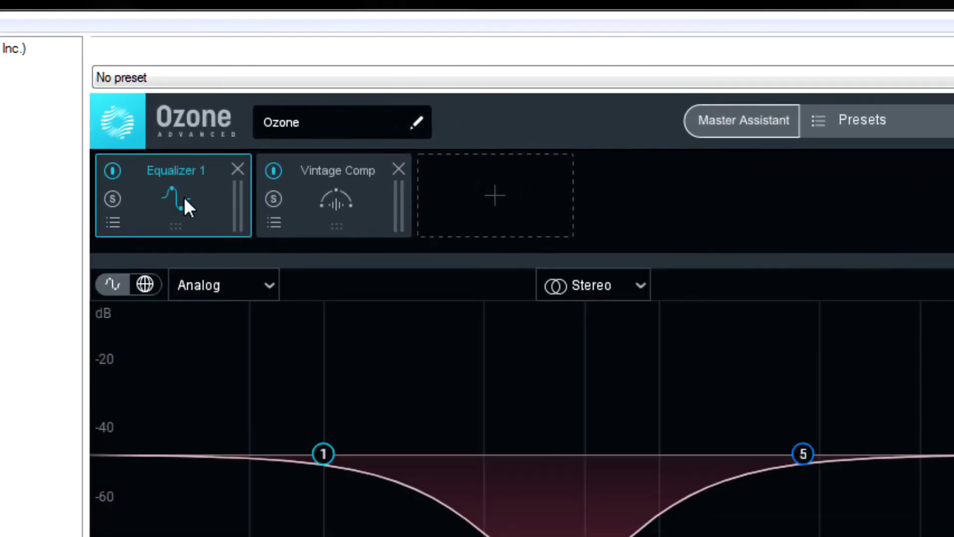
{"action": "left_click", "coordinate": [236, 169]}
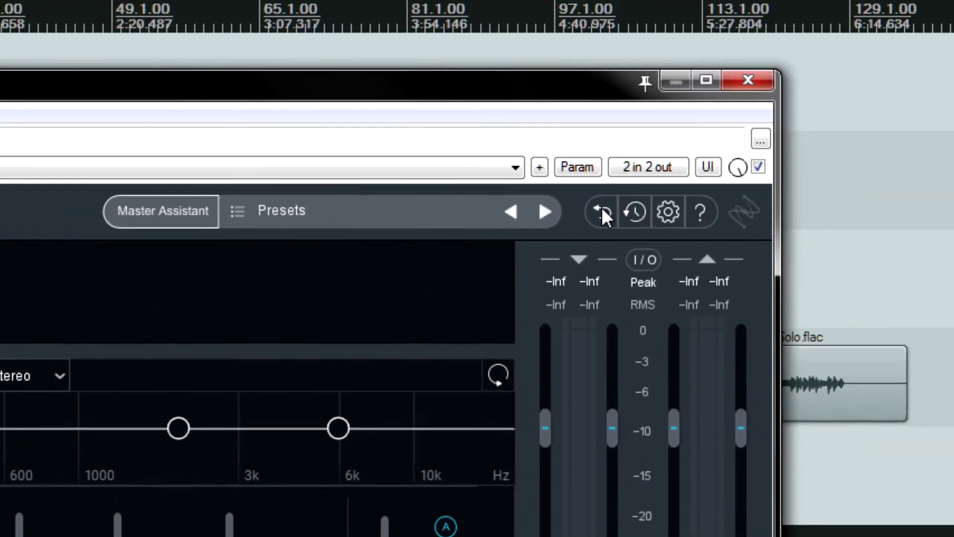
{"action": "left_click", "coordinate": [602, 207]}
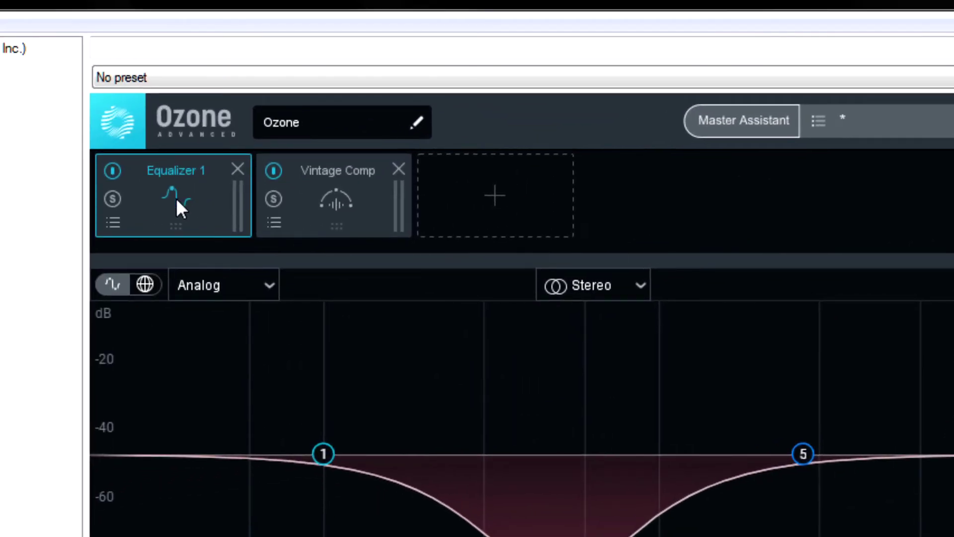
Move Equalizer 1 after Vintage Comp and back before it, then open the third slot's module list.
{"action": "left_click_drag", "start_coordinate": [176, 198], "coordinate": [340, 188]}
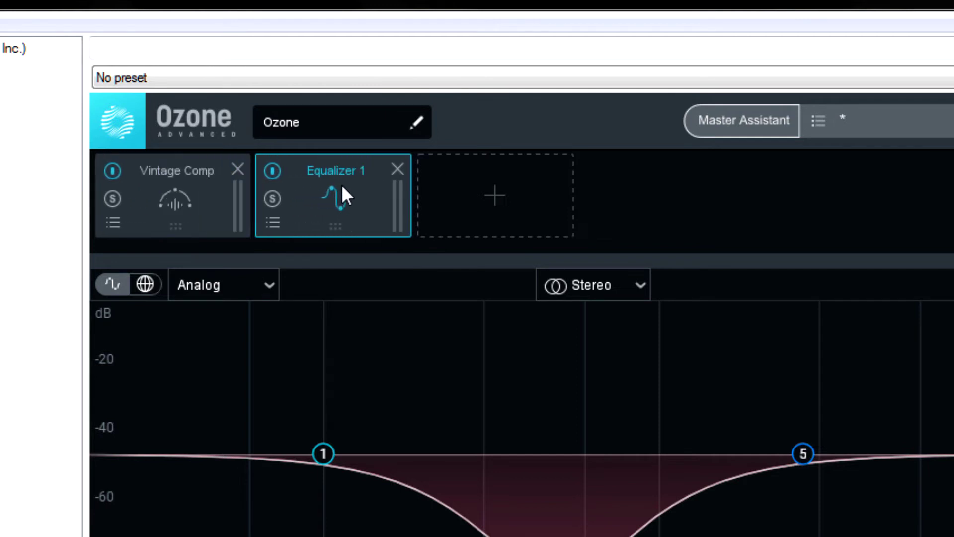
{"action": "left_click_drag", "start_coordinate": [341, 198], "coordinate": [216, 196]}
{"action": "left_click", "coordinate": [489, 213]}
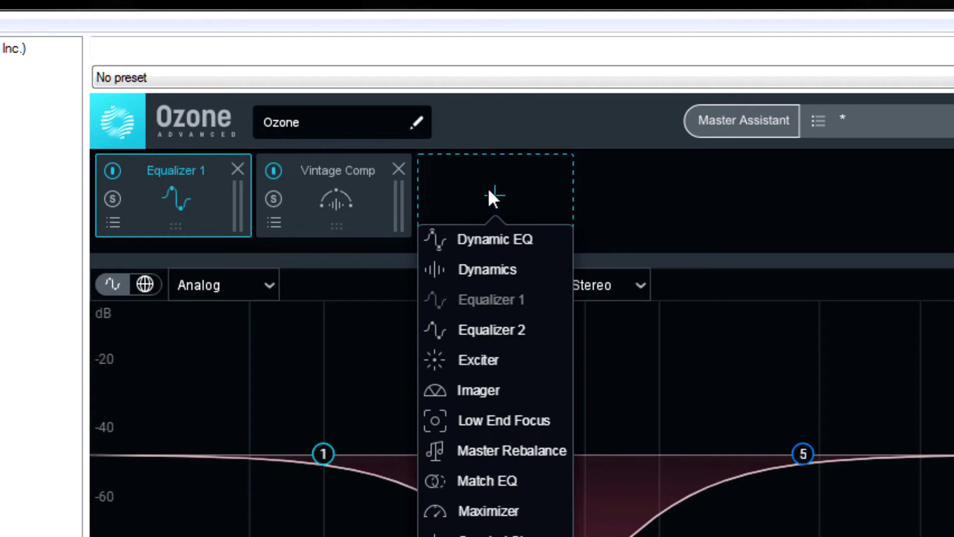
Add a Maximizer third, try reordering the modules, reselect Equalizer 1, and set the playback start point.
{"action": "left_click", "coordinate": [498, 502]}
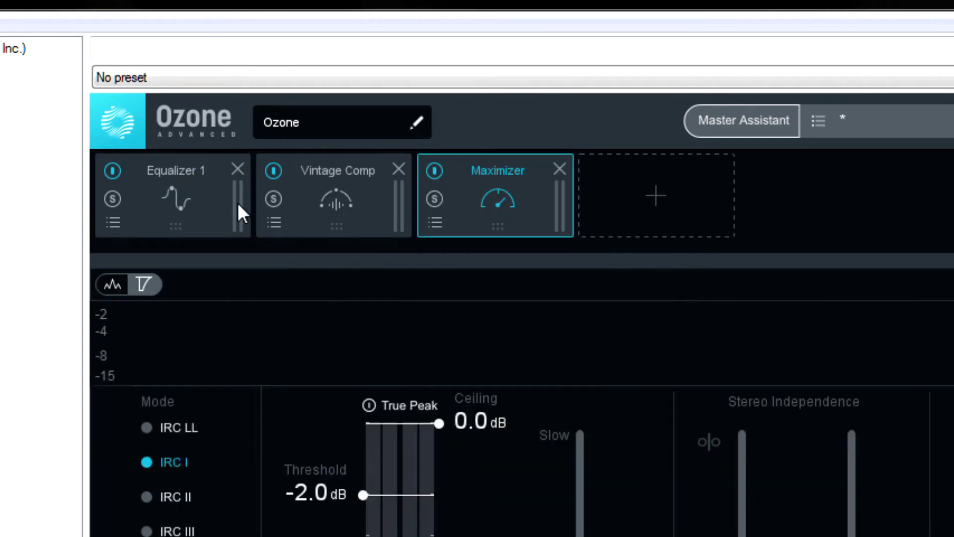
{"action": "left_click_drag", "start_coordinate": [181, 205], "coordinate": [219, 191]}
{"action": "left_click_drag", "start_coordinate": [426, 192], "coordinate": [521, 204]}
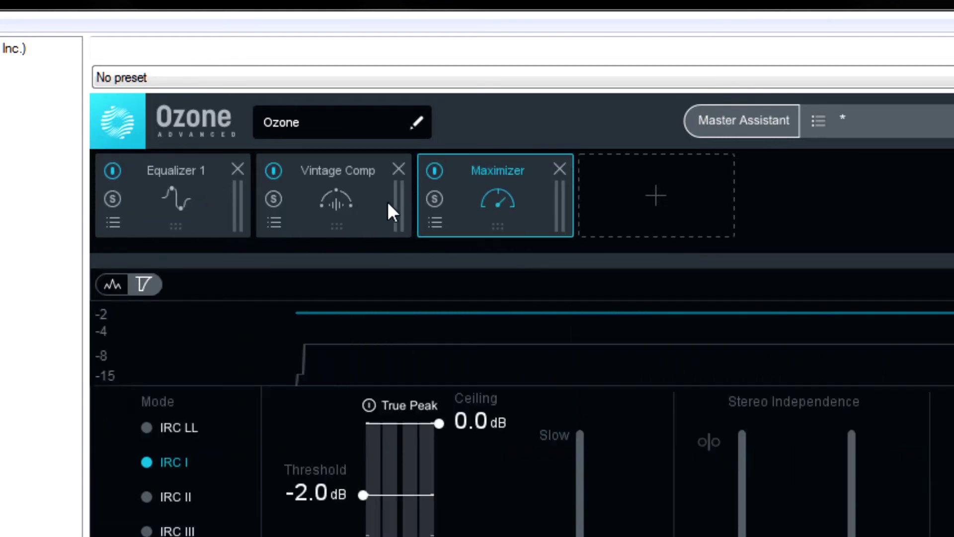
{"action": "left_click", "coordinate": [201, 191]}
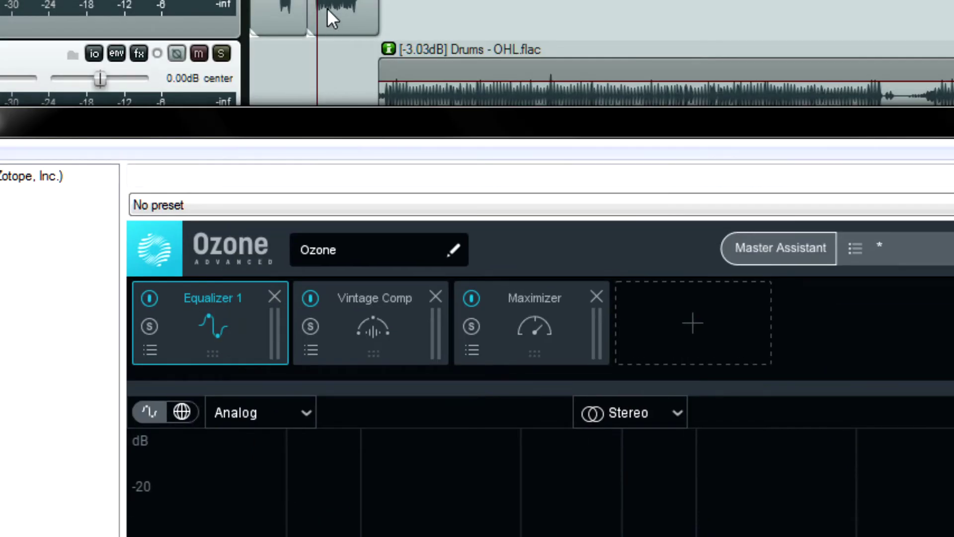
{"action": "left_click", "coordinate": [327, 9]}
{"action": "key", "text": "space"}
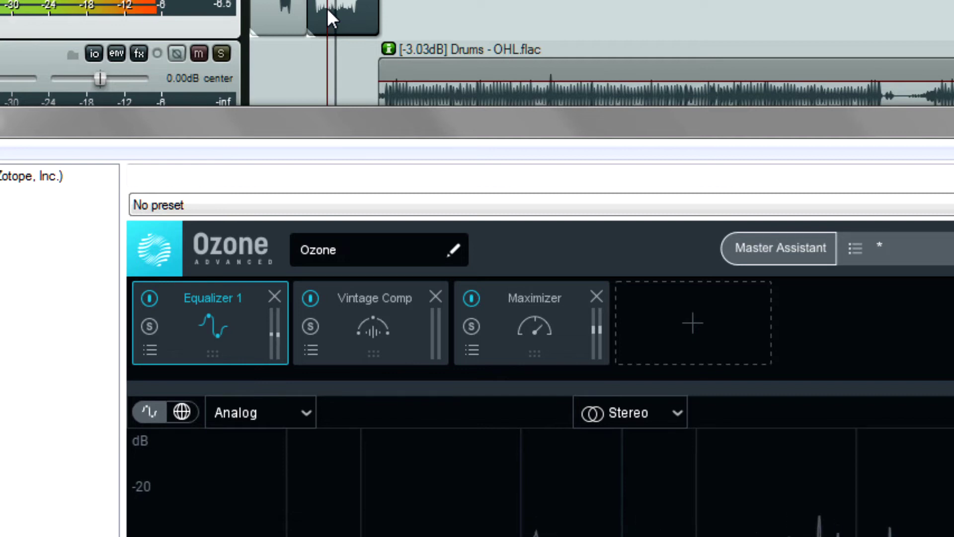
{"action": "key", "text": "space"}
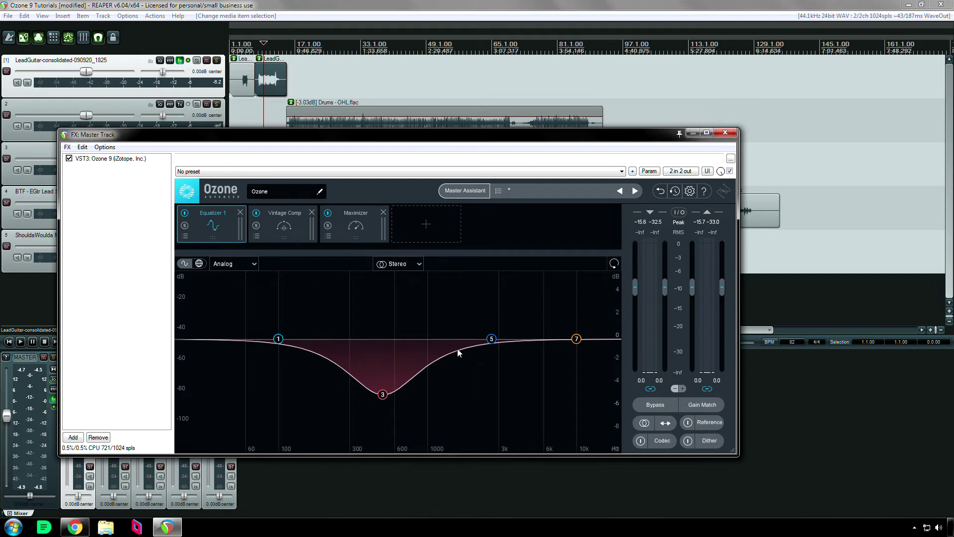
{"action": "left_click", "coordinate": [199, 263]}
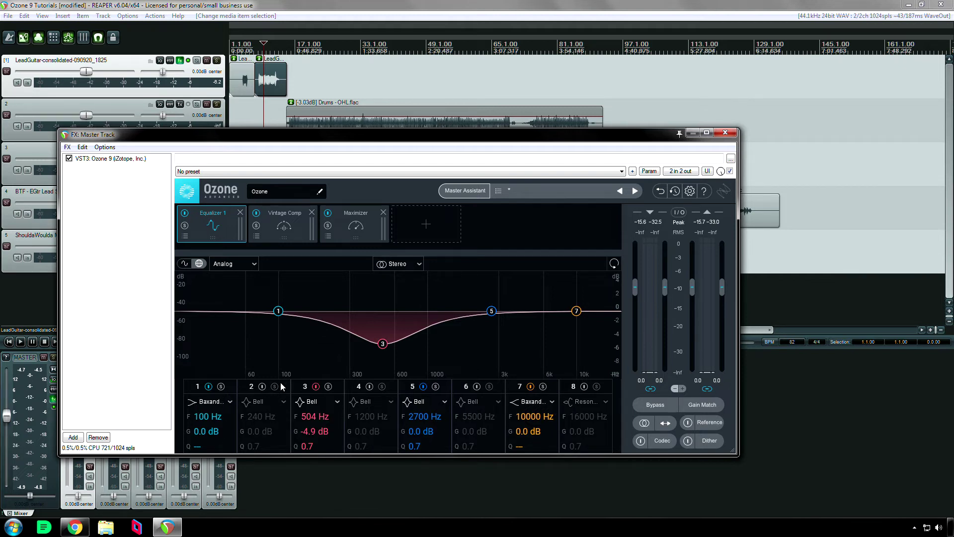
{"action": "left_click", "coordinate": [185, 264]}
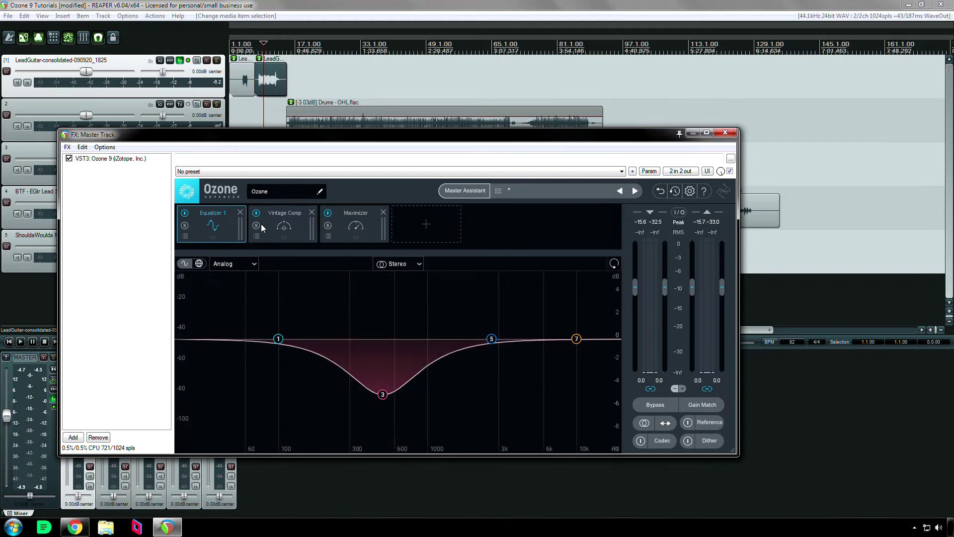
{"action": "left_click", "coordinate": [383, 394]}
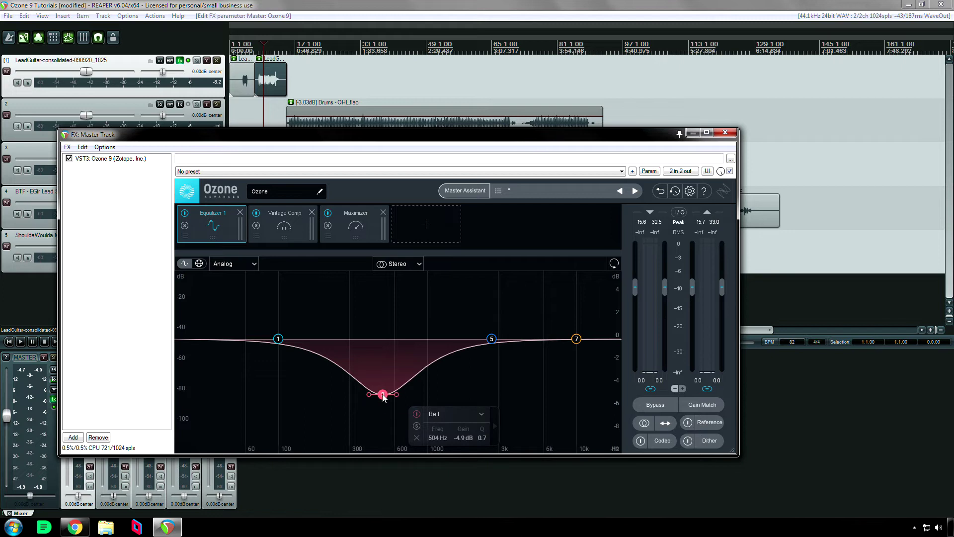
{"action": "double_click", "coordinate": [383, 394]}
{"action": "key", "text": "space"}
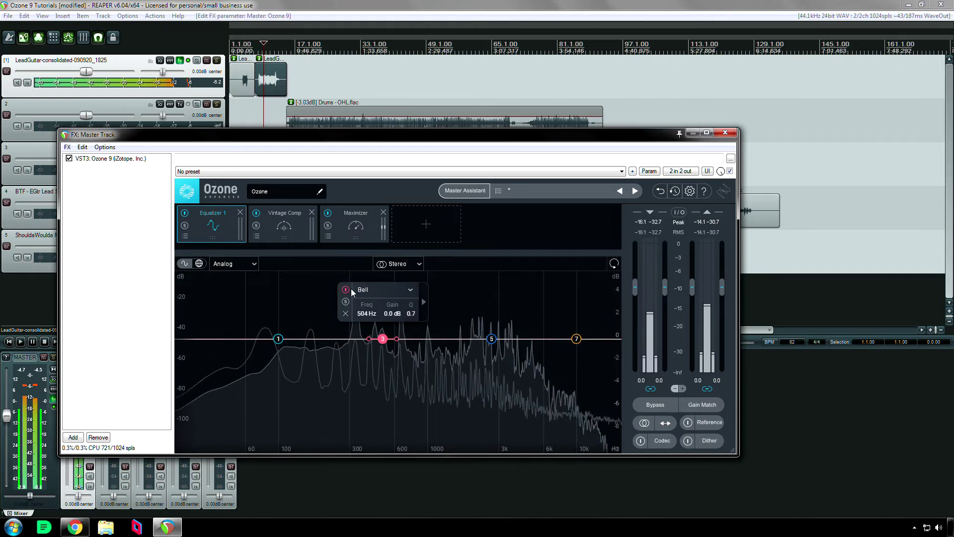
{"action": "key", "text": "space"}
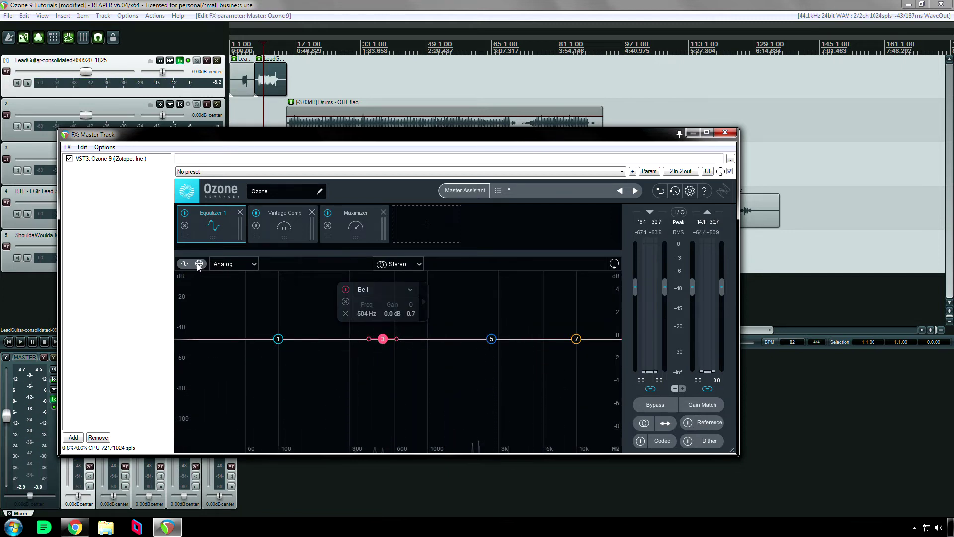
{"action": "left_click", "coordinate": [198, 263]}
{"action": "key", "text": "space"}
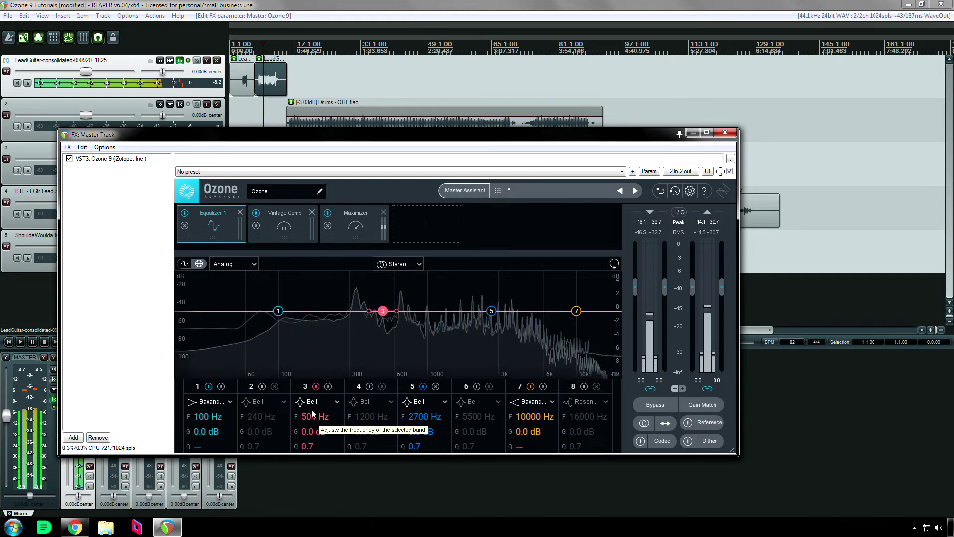
{"action": "key", "text": "space"}
{"action": "left_click", "coordinate": [184, 264]}
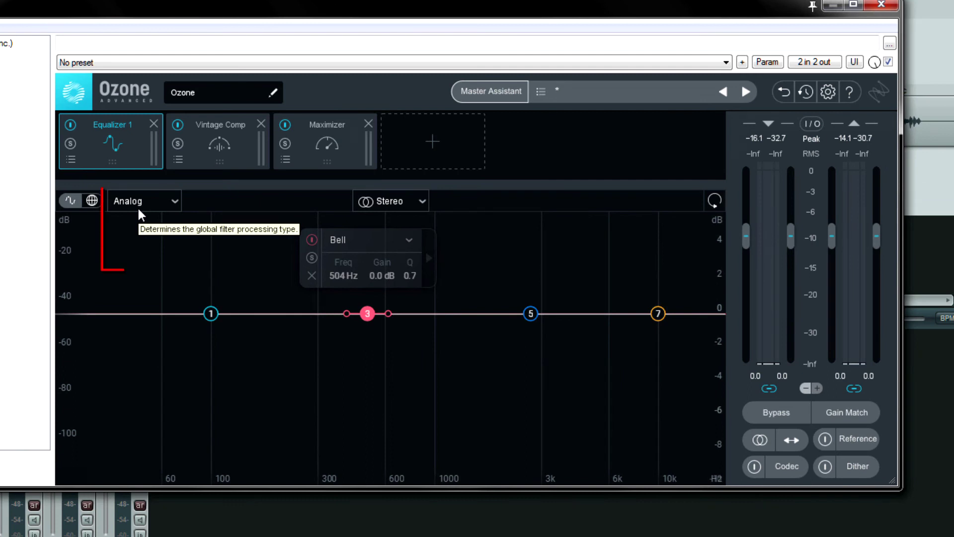
{"action": "left_click", "coordinate": [138, 211]}
{"action": "left_click", "coordinate": [129, 243]}
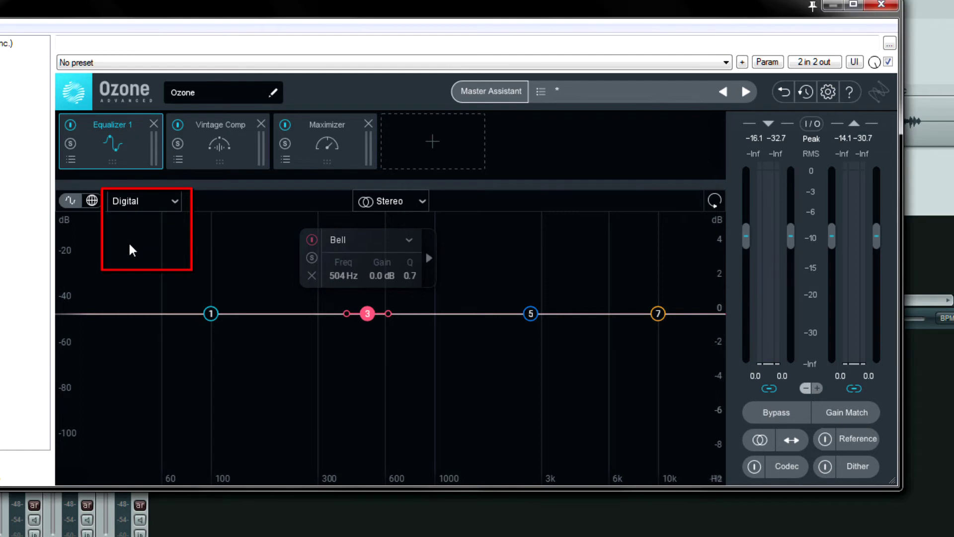
{"action": "left_click", "coordinate": [148, 200]}
{"action": "left_click", "coordinate": [139, 219]}
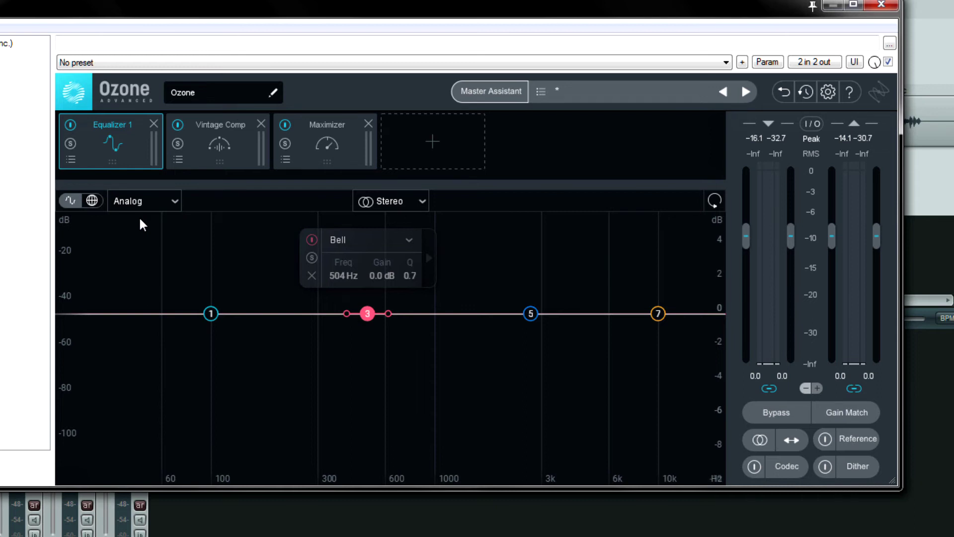
{"action": "left_click", "coordinate": [430, 273]}
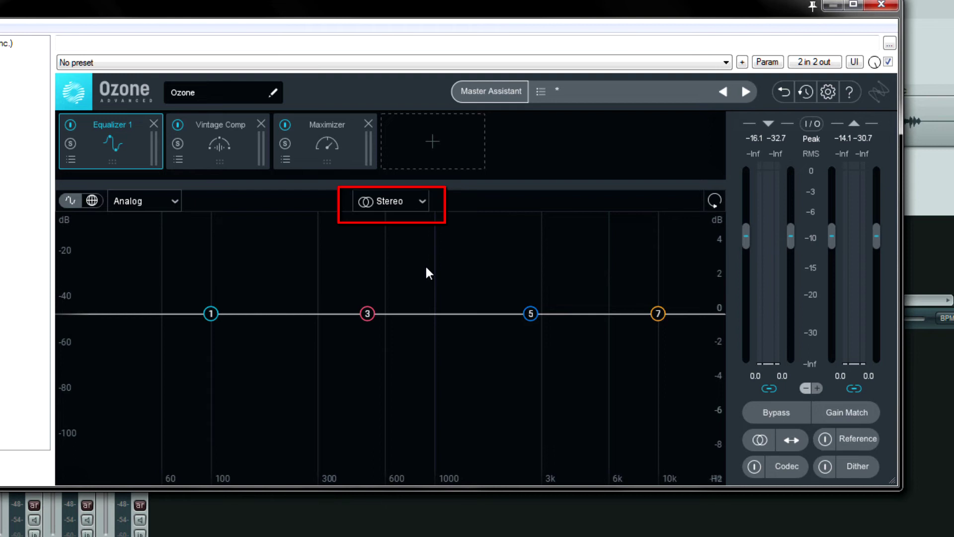
Change Equalizer 1's channel mode from Stereo to Left/Right and select the Right channel.
{"action": "left_click", "coordinate": [394, 204]}
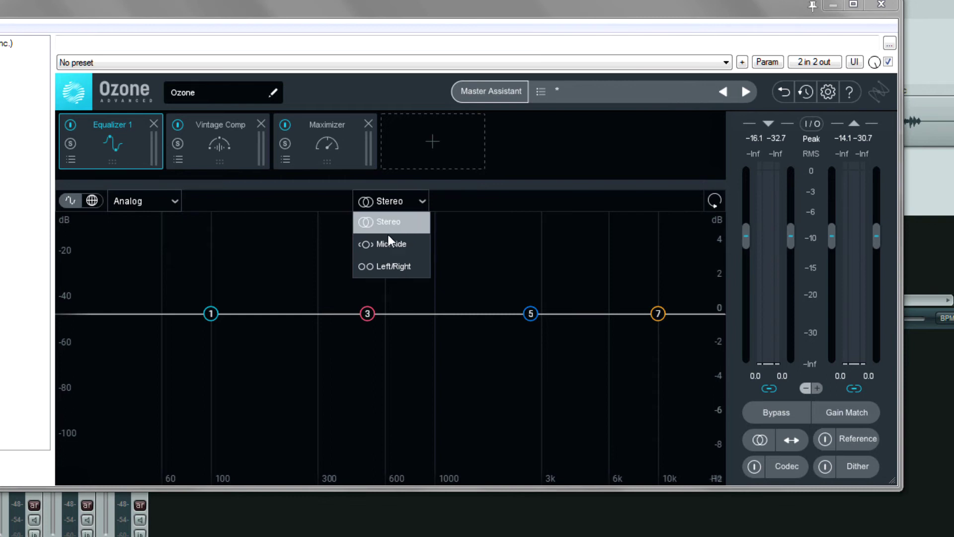
{"action": "left_click", "coordinate": [389, 265]}
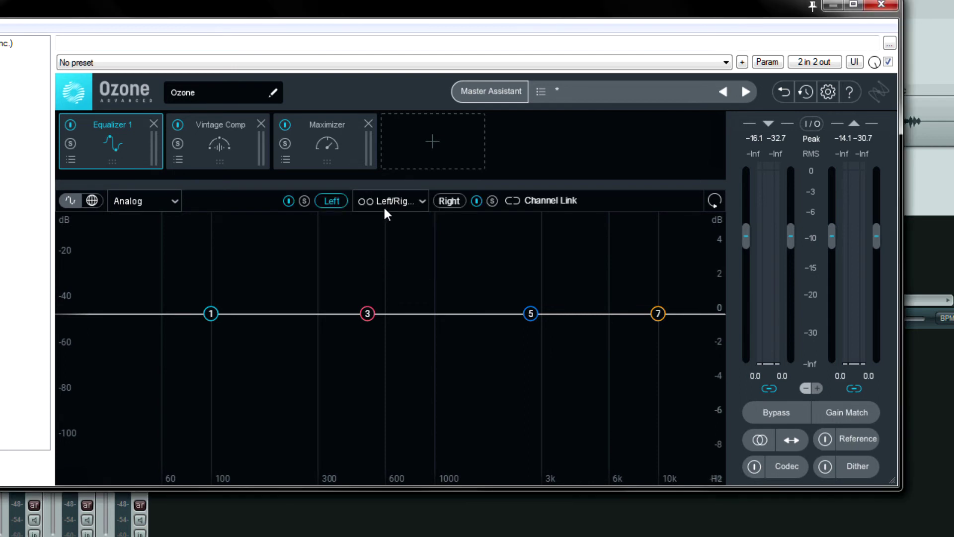
{"action": "left_click", "coordinate": [453, 201]}
Toggle the left channel's processing, then cut its band 3 to -4.7 dB at 485 Hz.
{"action": "left_click", "coordinate": [289, 201]}
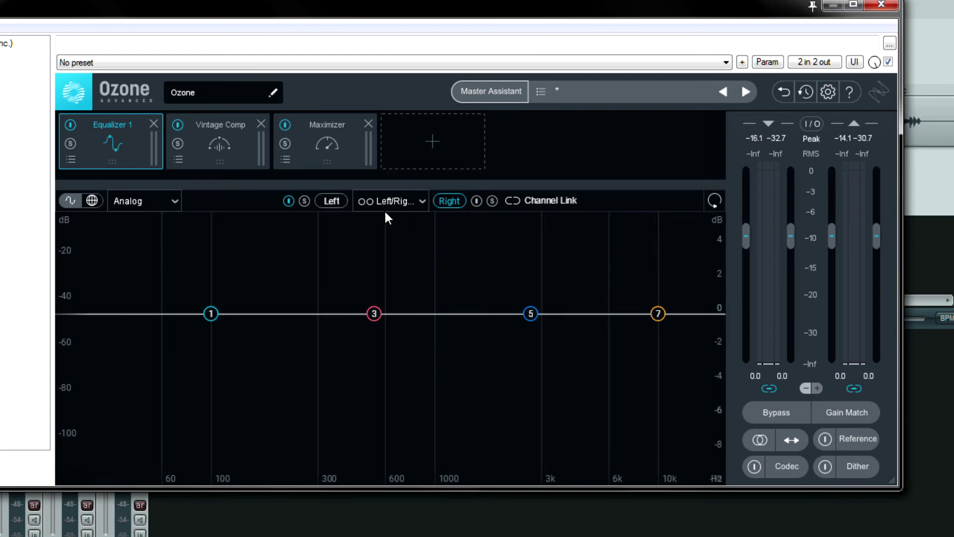
{"action": "left_click", "coordinate": [321, 198]}
{"action": "left_click_drag", "start_coordinate": [364, 312], "coordinate": [364, 394]}
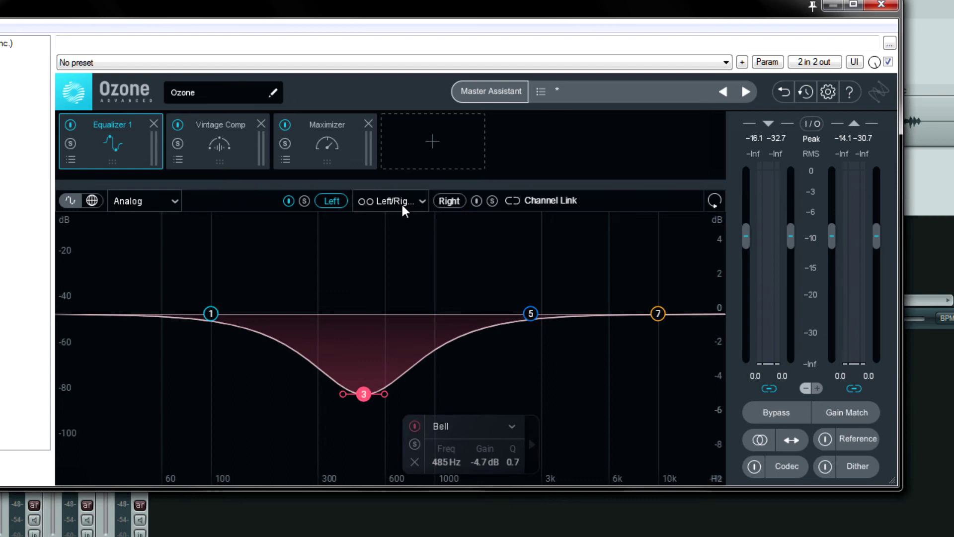
Cut the right channel's band 5 to -2.9 dB at 2659 Hz and enable Channel Link.
{"action": "left_click", "coordinate": [450, 201]}
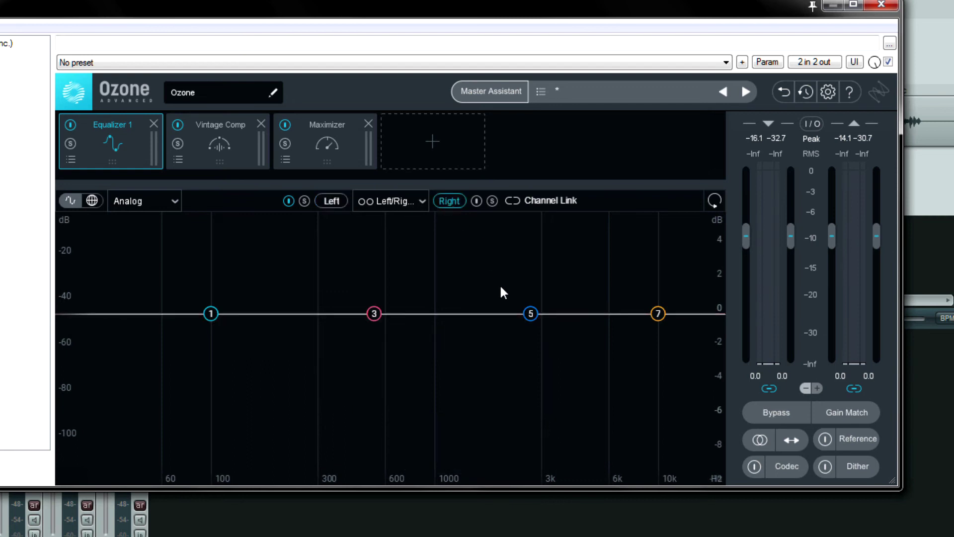
{"action": "left_click_drag", "start_coordinate": [529, 314], "coordinate": [529, 365]}
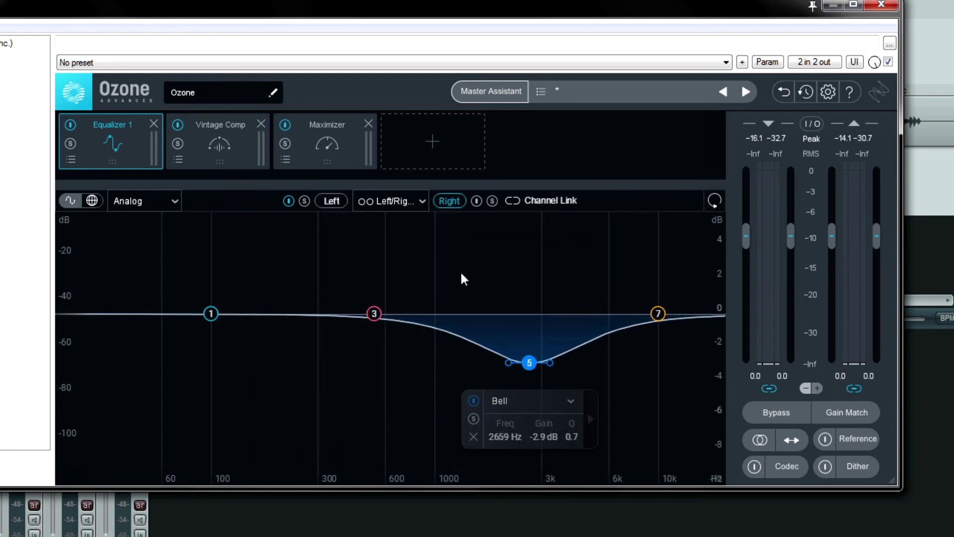
{"action": "left_click", "coordinate": [513, 200]}
Compare Left and Right curves while moving left band 3 from a 516 Hz boost to a -3.8 dB cut.
{"action": "left_click", "coordinate": [335, 202]}
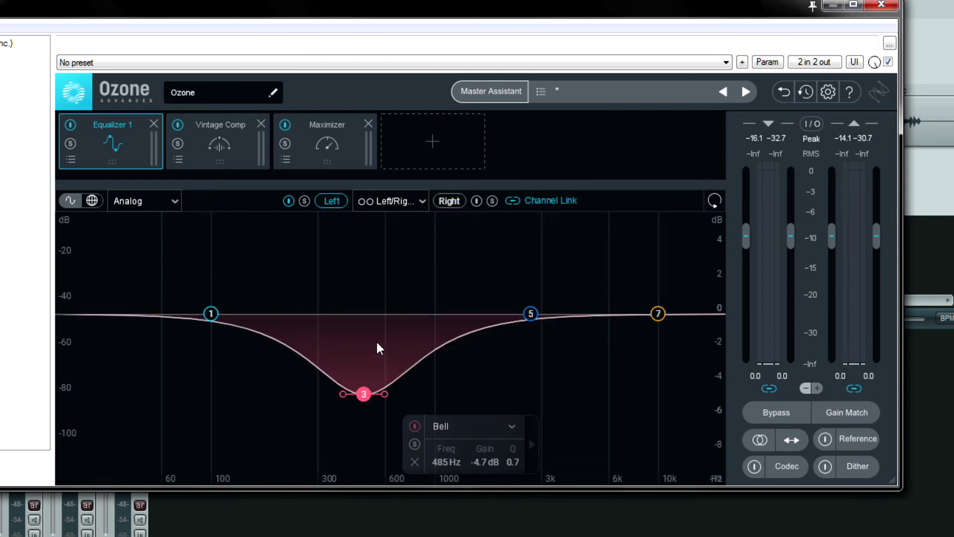
{"action": "left_click", "coordinate": [461, 201]}
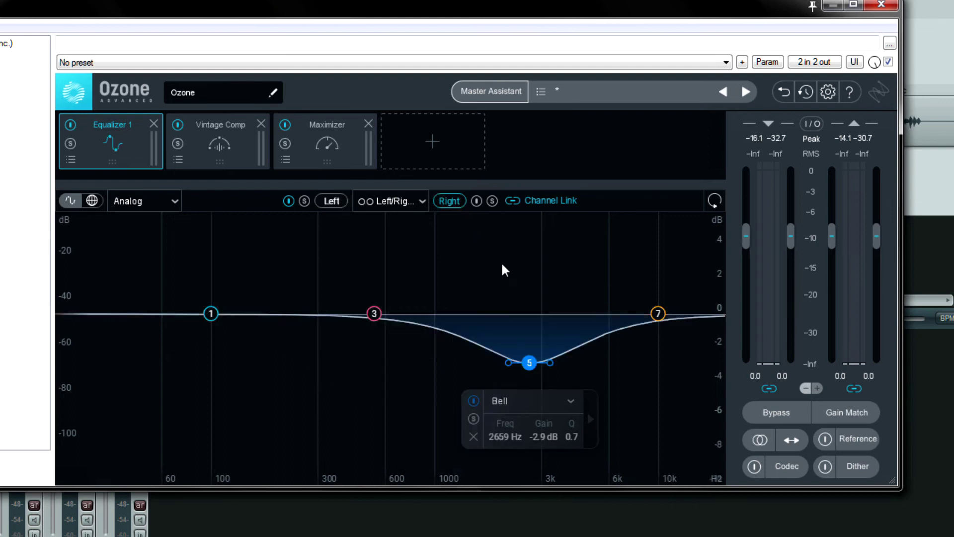
{"action": "left_click", "coordinate": [330, 201]}
{"action": "left_click_drag", "start_coordinate": [363, 393], "coordinate": [369, 277]}
{"action": "left_click", "coordinate": [456, 201]}
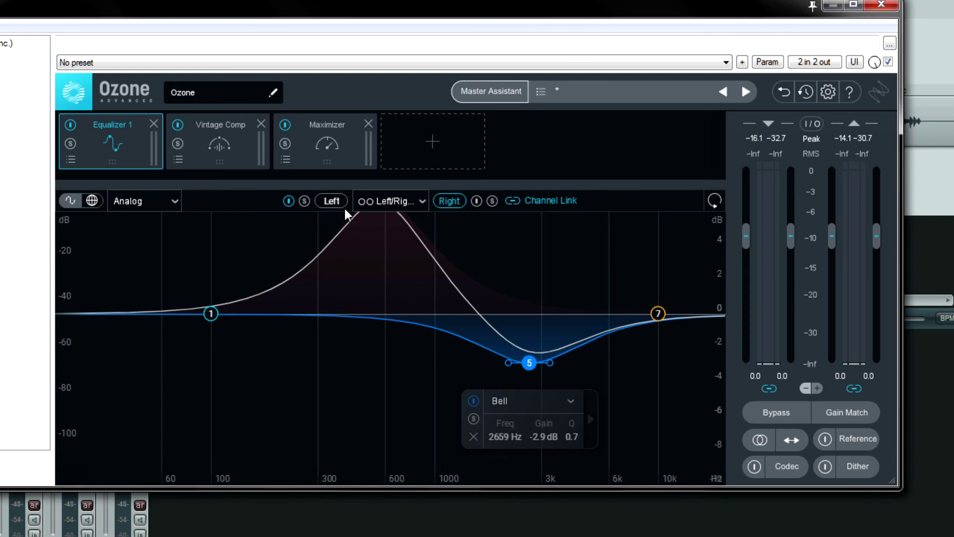
{"action": "left_click", "coordinate": [331, 206]}
{"action": "left_click_drag", "start_coordinate": [370, 278], "coordinate": [374, 379]}
On the Right channel, reset band 5's gain to 0 dB.
{"action": "left_click", "coordinate": [448, 200]}
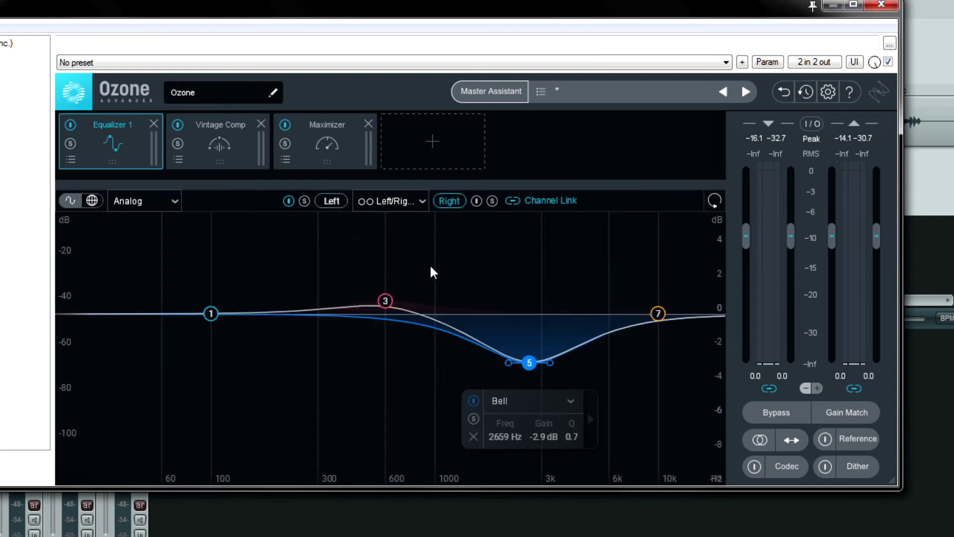
{"action": "left_click", "coordinate": [383, 304]}
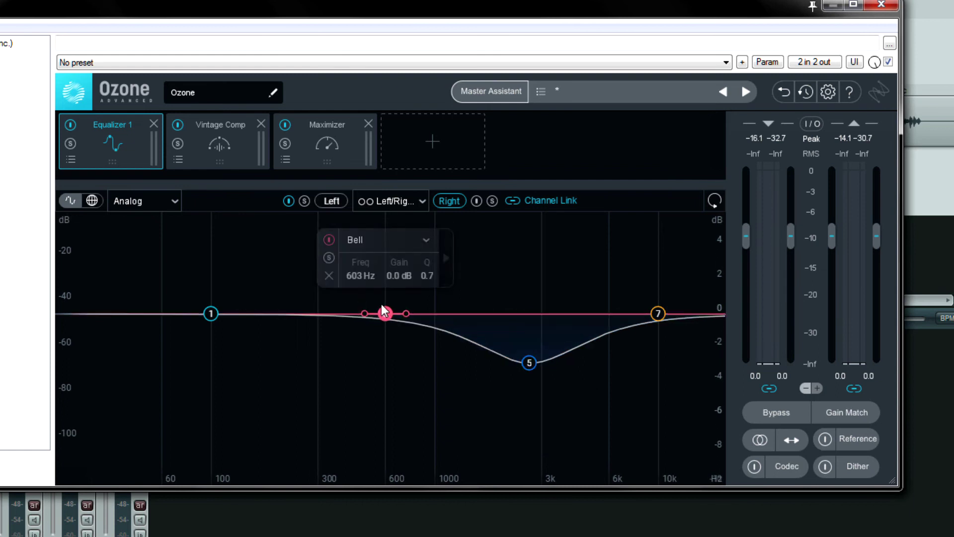
{"action": "left_click", "coordinate": [529, 363]}
{"action": "double_click", "coordinate": [528, 363]}
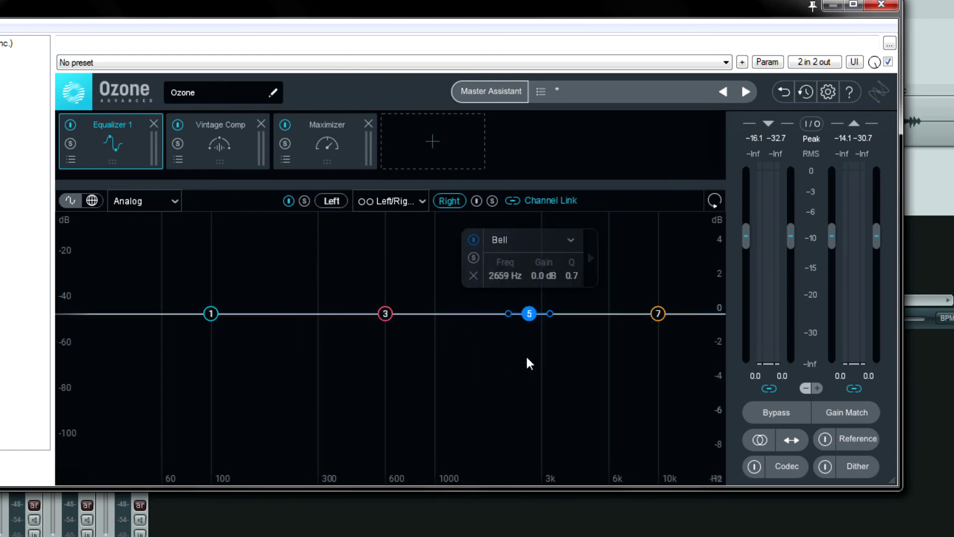
Unlink the channels, reset the left channel's bands 5 and 3 to 0 dB, then relink them.
{"action": "left_click", "coordinate": [345, 204]}
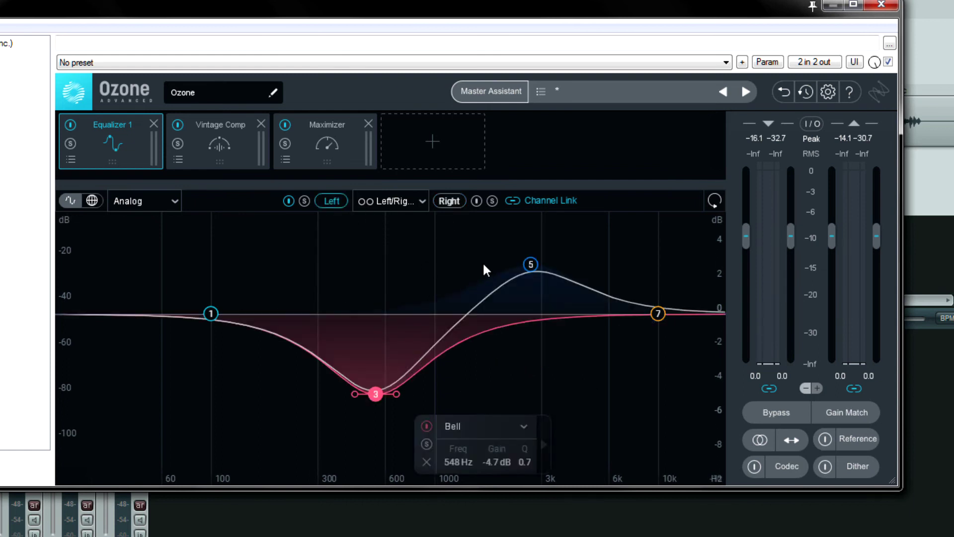
{"action": "left_click", "coordinate": [550, 201]}
{"action": "left_click", "coordinate": [531, 266]}
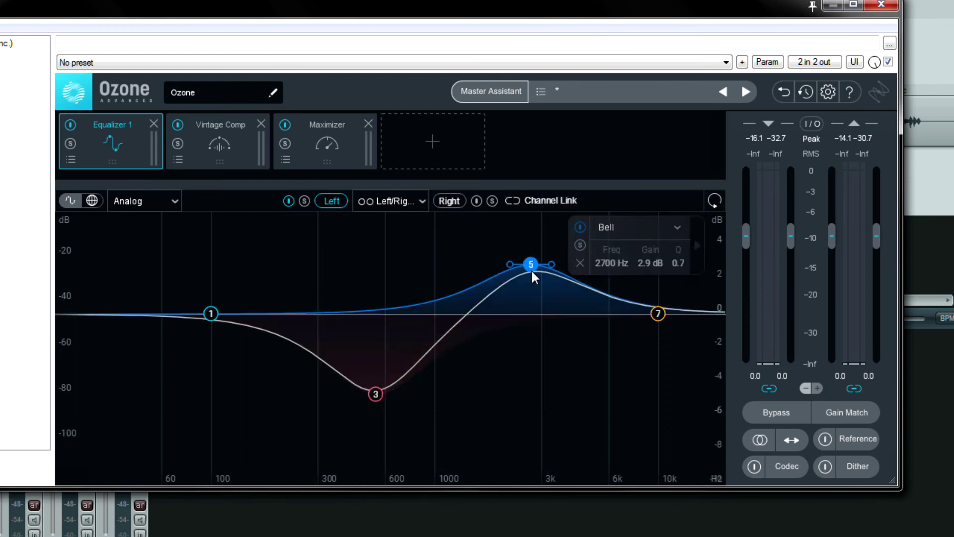
{"action": "double_click", "coordinate": [531, 268]}
{"action": "double_click", "coordinate": [376, 393]}
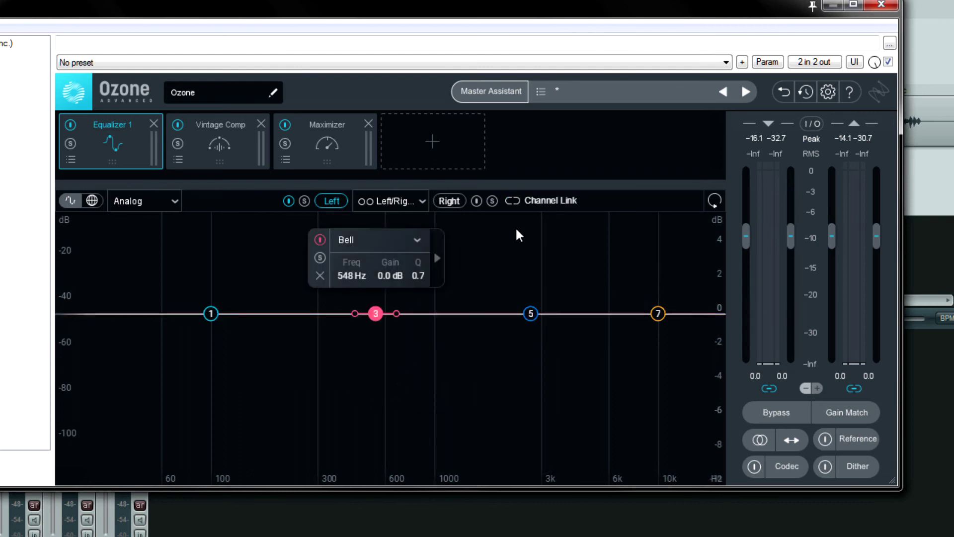
{"action": "left_click", "coordinate": [531, 201]}
With channels linked, cut band 3 to about -3.4 dB near 520 Hz and compare Left and Right.
{"action": "left_click_drag", "start_coordinate": [376, 314], "coordinate": [372, 387]}
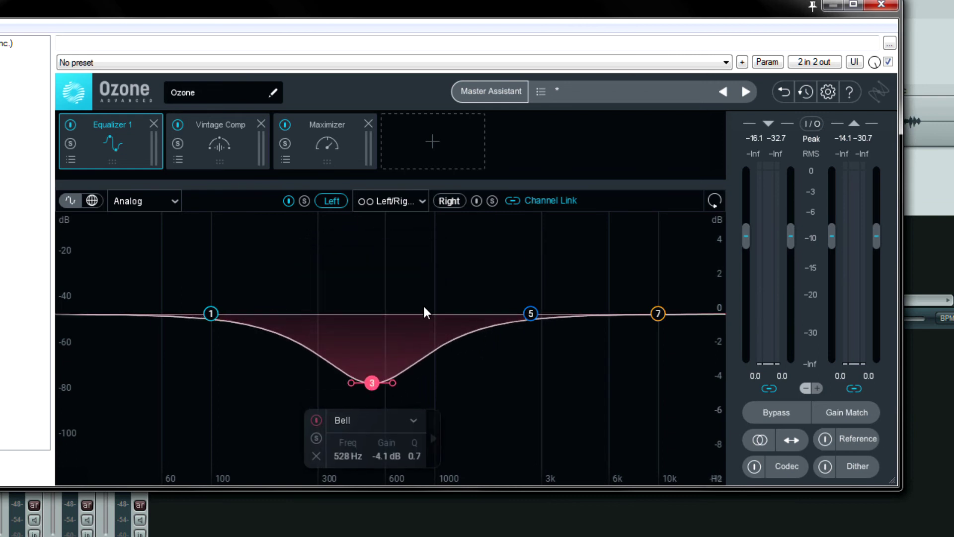
{"action": "left_click", "coordinate": [460, 201]}
{"action": "left_click", "coordinate": [333, 201]}
{"action": "left_click", "coordinate": [452, 200]}
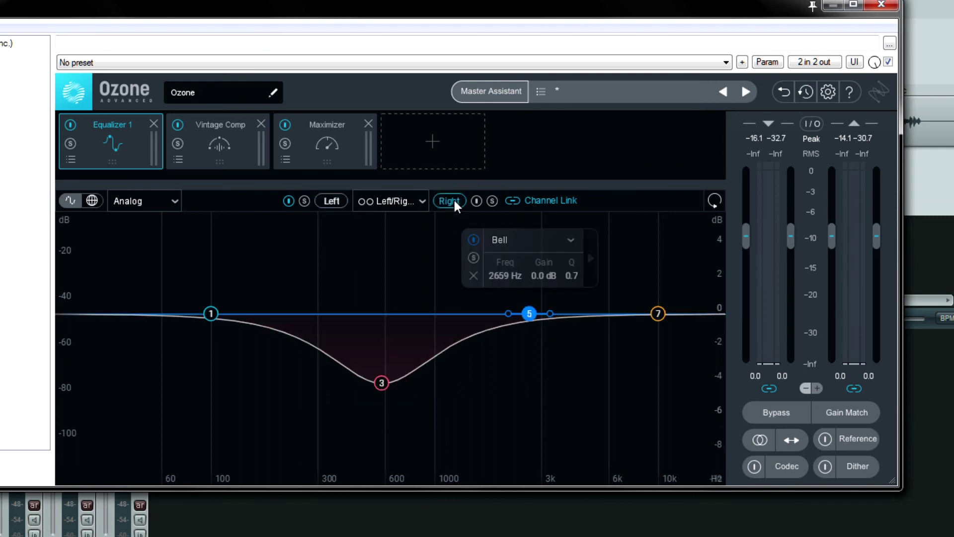
{"action": "left_click", "coordinate": [344, 207]}
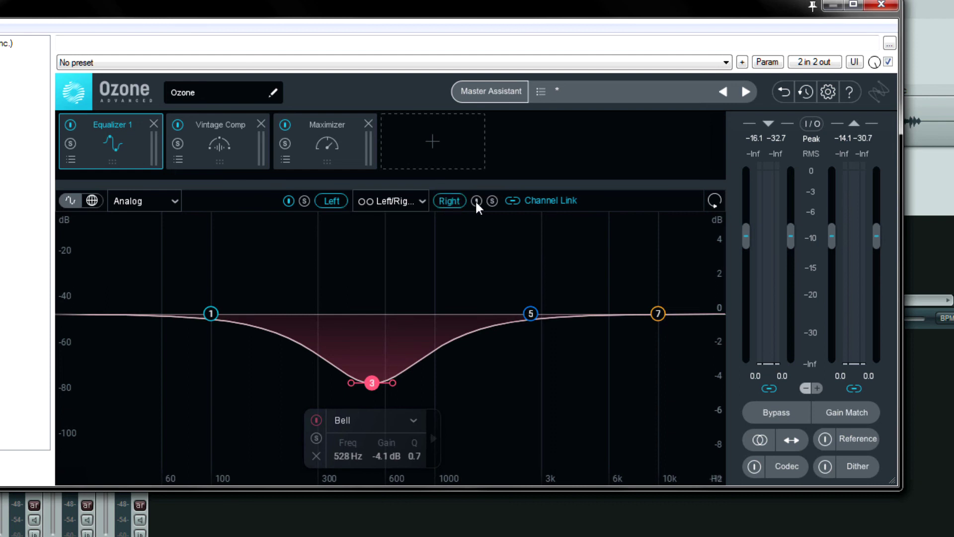
Unlink the channels and change left band 3 from a -6.9 dB cut to a +4.1 dB boost at 481 Hz.
{"action": "left_click", "coordinate": [541, 200]}
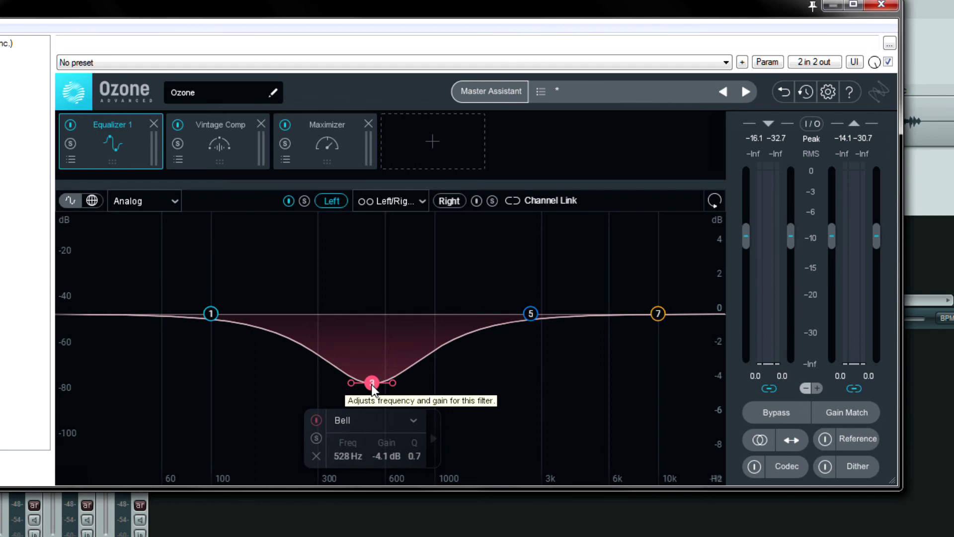
{"action": "left_click_drag", "start_coordinate": [371, 387], "coordinate": [372, 433]}
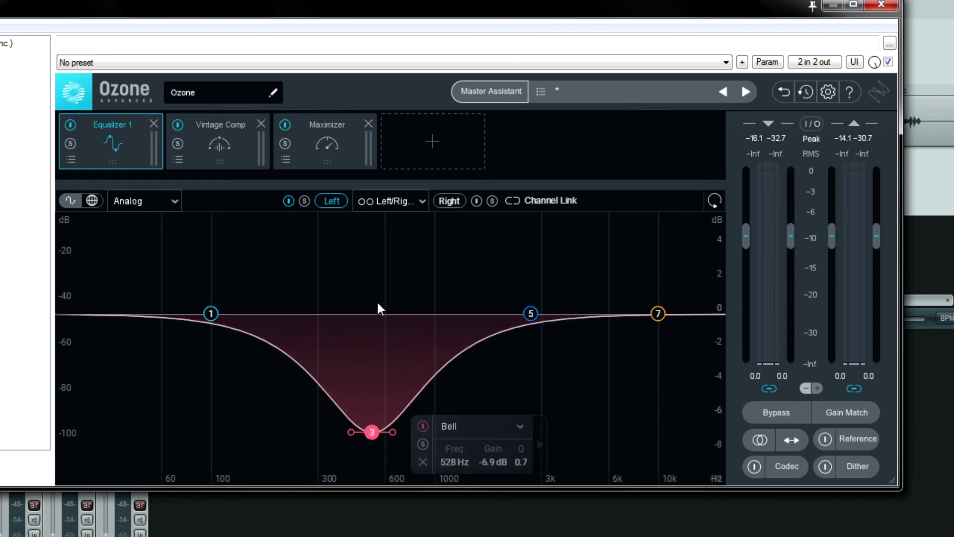
{"action": "left_click", "coordinate": [454, 199]}
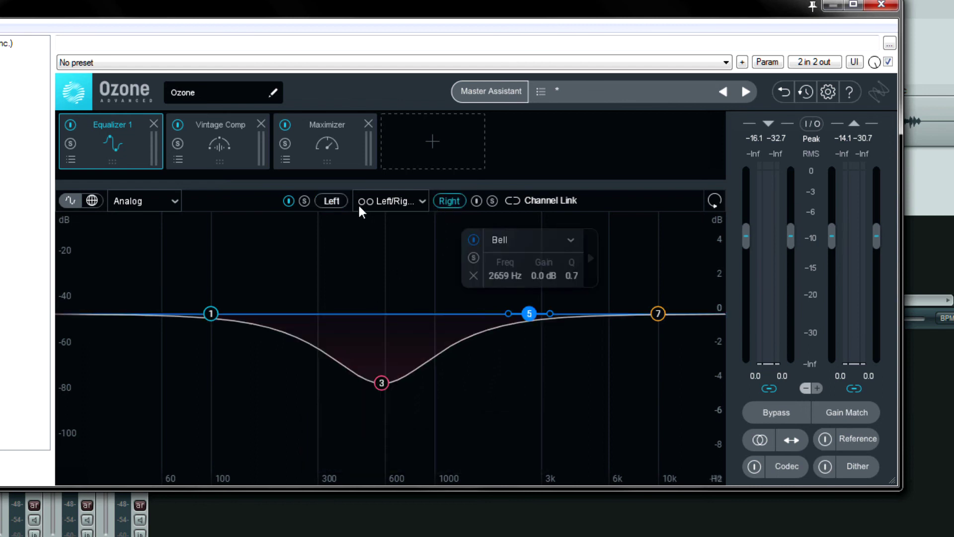
{"action": "left_click", "coordinate": [331, 201]}
{"action": "left_click_drag", "start_coordinate": [371, 432], "coordinate": [363, 242]}
{"action": "left_click", "coordinate": [455, 205]}
{"action": "left_click", "coordinate": [336, 203]}
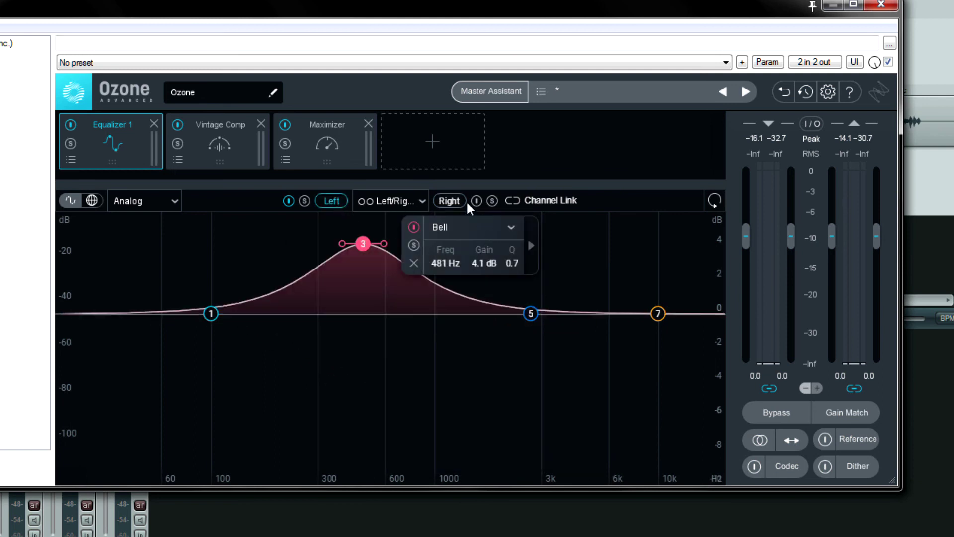
{"action": "left_click", "coordinate": [454, 199]}
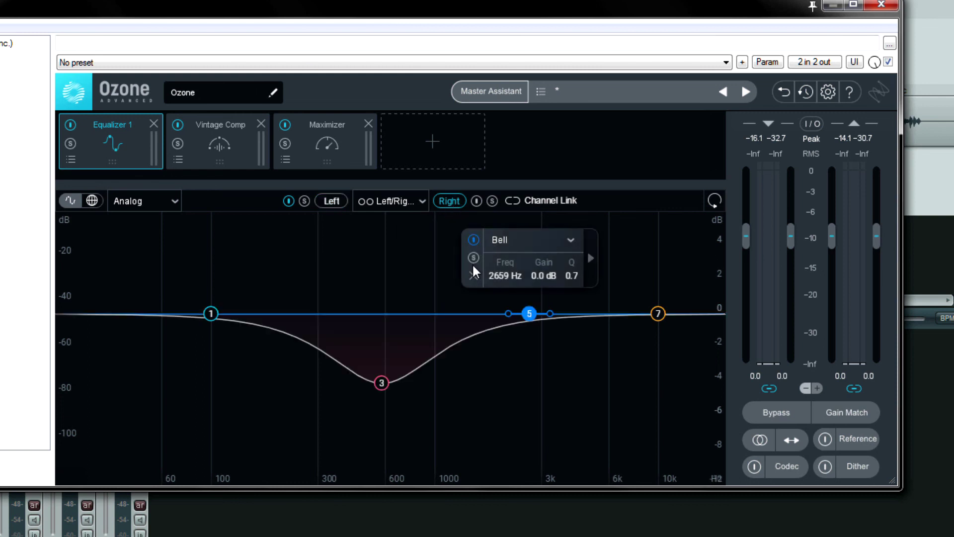